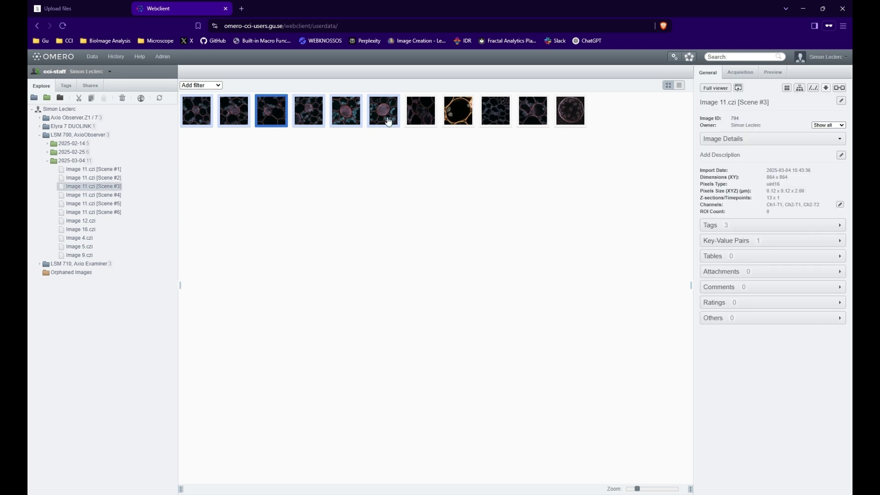
Select the four Image 11.czi scenes #3 to #6 and open them together in OMERO.figure
{"action": "left_click", "coordinate": [387, 118], "text": "shift"}
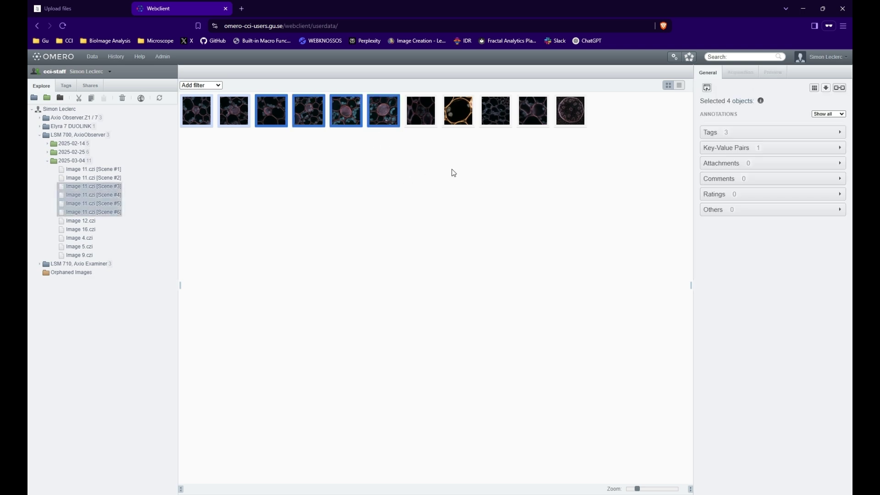
{"action": "left_click", "coordinate": [707, 90]}
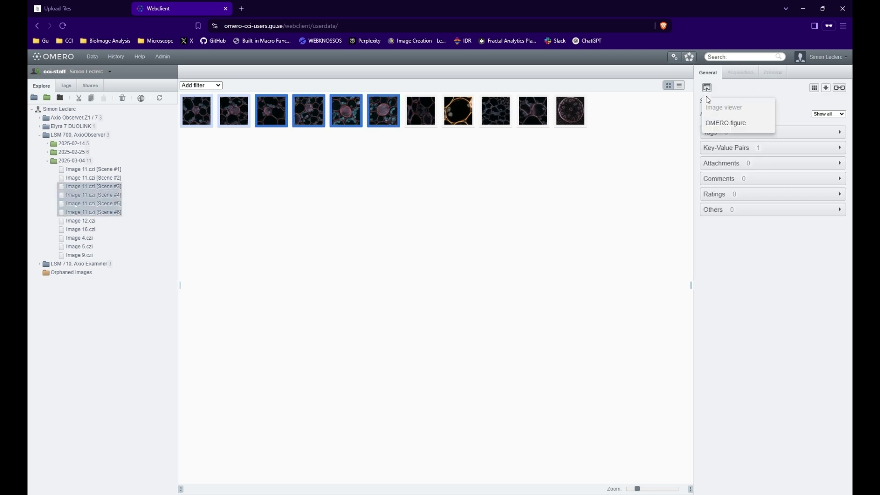
{"action": "left_click", "coordinate": [707, 91]}
{"action": "left_click", "coordinate": [709, 92]}
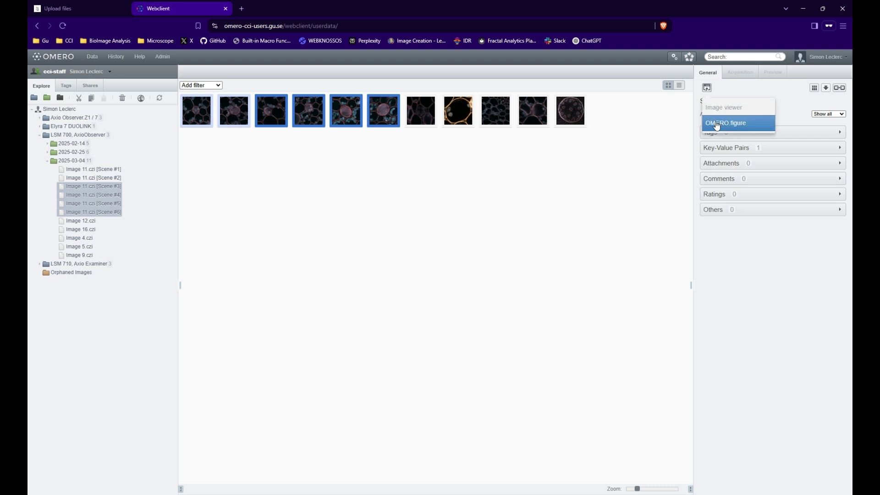
{"action": "left_click", "coordinate": [717, 124]}
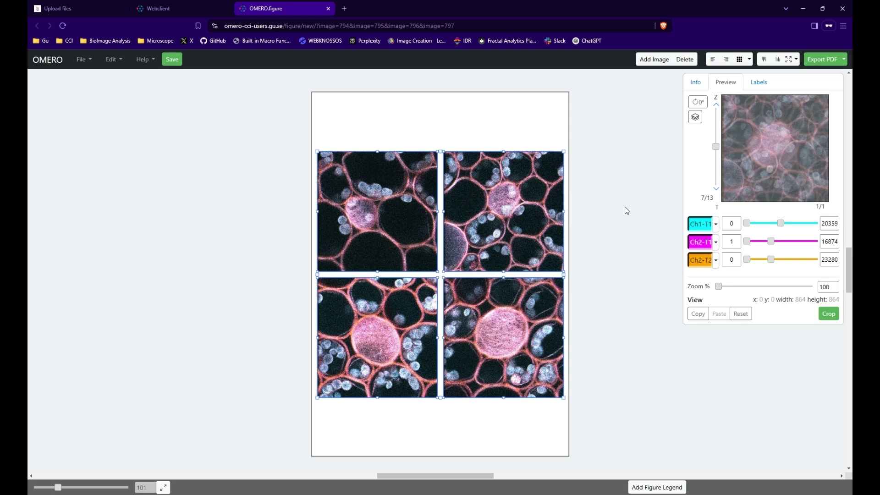
Change the paper setup so the page is cropped closely around the four image panels
{"action": "left_click", "coordinate": [539, 106]}
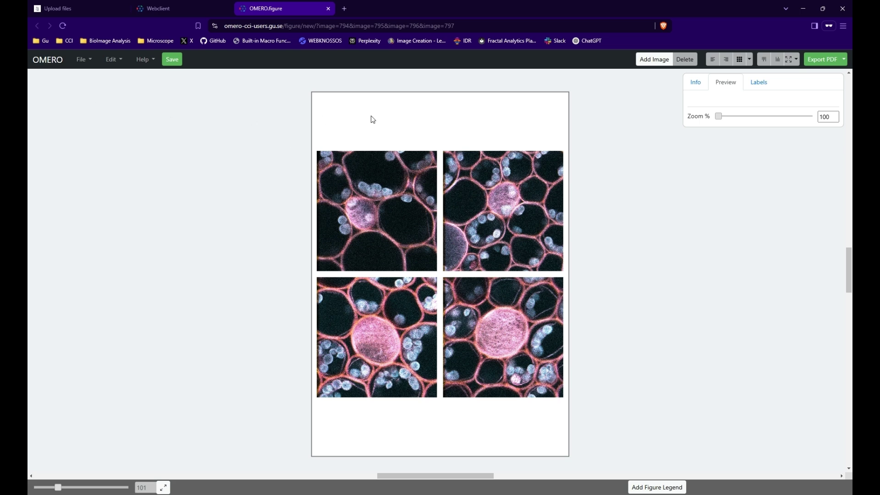
{"action": "left_click", "coordinate": [76, 60]}
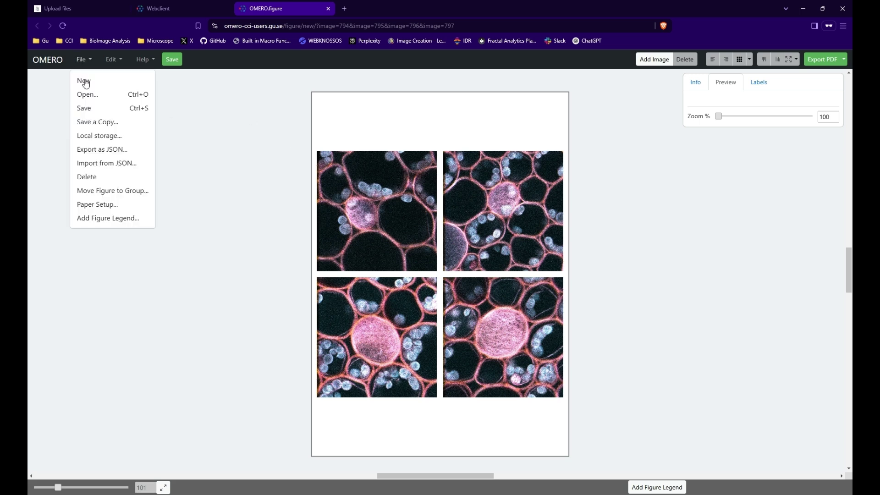
{"action": "left_click", "coordinate": [130, 209]}
{"action": "left_click", "coordinate": [434, 165]}
{"action": "left_click", "coordinate": [392, 280]}
{"action": "left_click", "coordinate": [562, 200]}
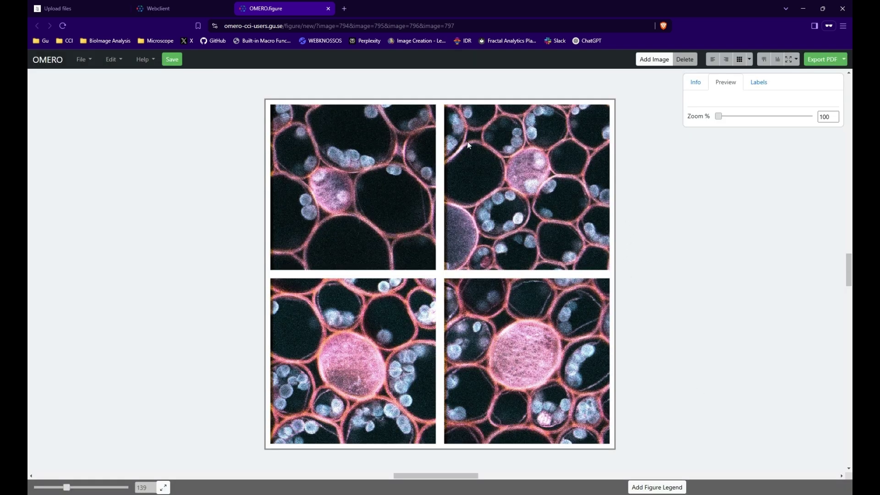
Set the maximum intensity of all four panels to 25177 for Ch1-T1, 20385 for Ch2-T1 and 32976 for Ch2-T2
{"action": "left_click", "coordinate": [397, 170]}
{"action": "left_click", "coordinate": [541, 187], "text": "shift"}
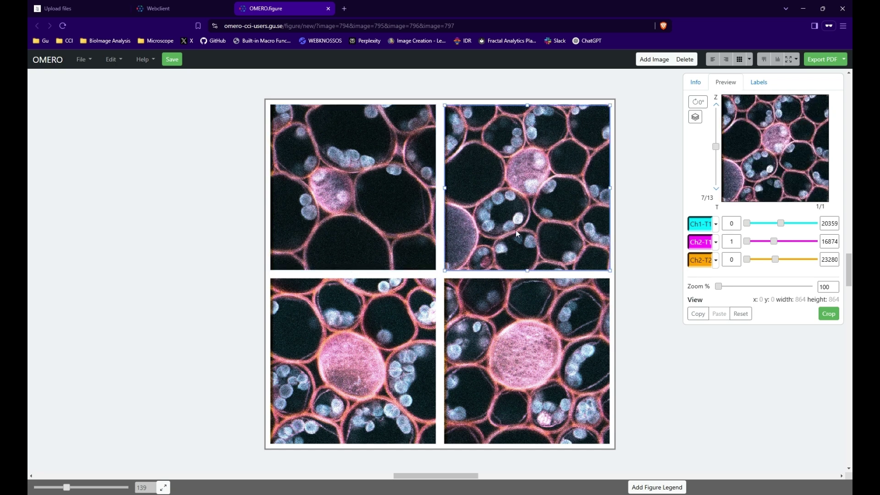
{"action": "left_click", "coordinate": [418, 284], "text": "shift"}
{"action": "left_click", "coordinate": [463, 312], "text": "shift"}
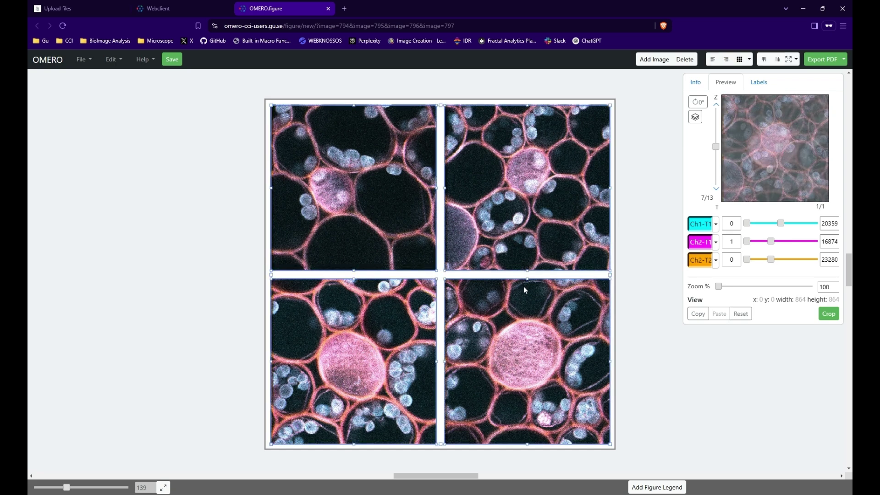
{"action": "left_click_drag", "start_coordinate": [781, 224], "coordinate": [777, 242]}
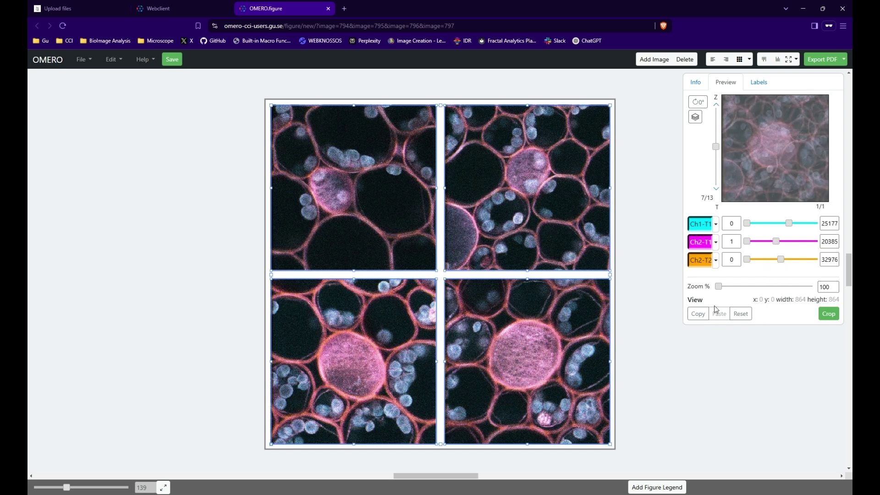
Set the zoom of all four selected panels to 150 %
{"action": "left_click_drag", "start_coordinate": [719, 287], "coordinate": [726, 289]}
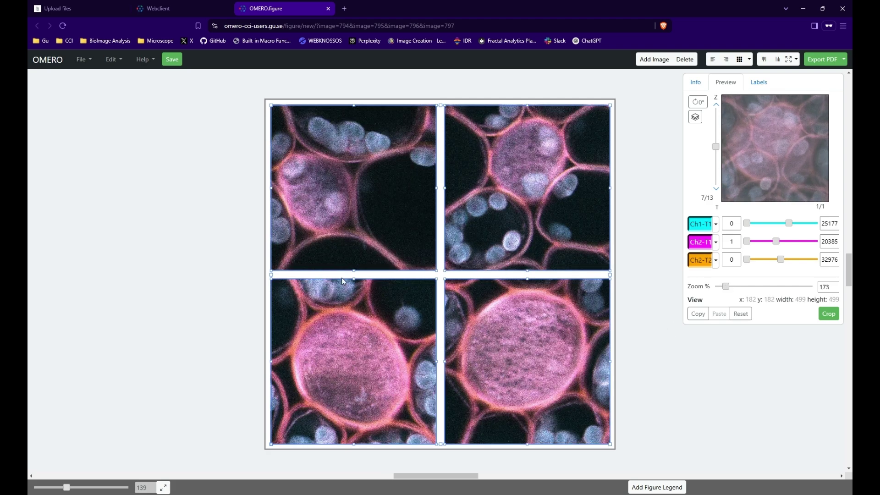
{"action": "double_click", "coordinate": [828, 286]}
{"action": "type", "text": "150"}
{"action": "key", "text": "Return"}
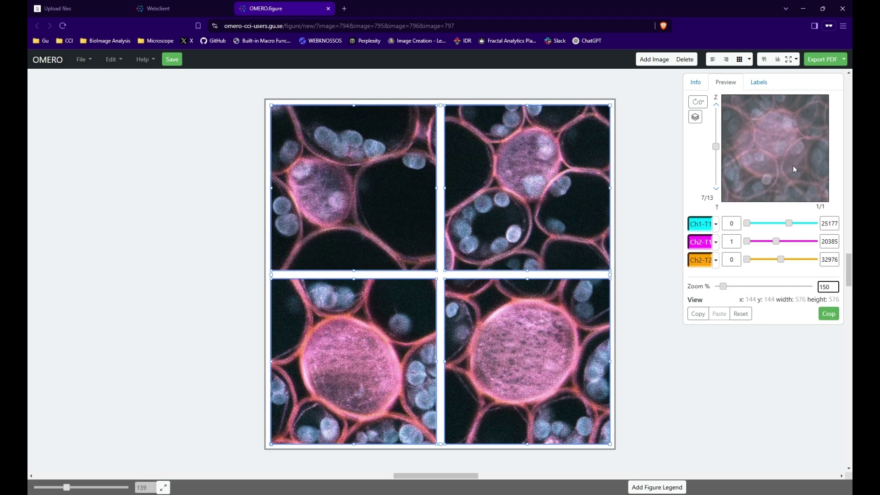
Reposition the view within the two upper panels, change the upper-left panel's Z-slice, and set the lower-right panel to Z-slice 8
{"action": "left_click", "coordinate": [644, 329]}
{"action": "left_click", "coordinate": [568, 183]}
{"action": "left_click_drag", "start_coordinate": [804, 144], "coordinate": [775, 154]}
{"action": "left_click", "coordinate": [334, 204]}
{"action": "mouse_move", "coordinate": [716, 146]}
{"action": "left_mouse_down"}
{"action": "mouse_move", "coordinate": [717, 165]}
{"action": "mouse_move", "coordinate": [716, 135]}
{"action": "mouse_move", "coordinate": [716, 146]}
{"action": "left_mouse_up"}
{"action": "left_click", "coordinate": [542, 187]}
{"action": "left_click", "coordinate": [591, 323]}
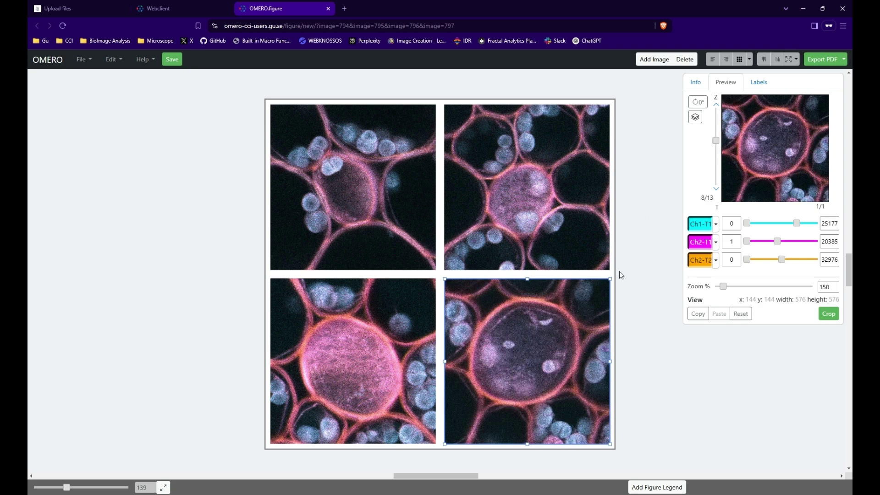
{"action": "left_click", "coordinate": [384, 370]}
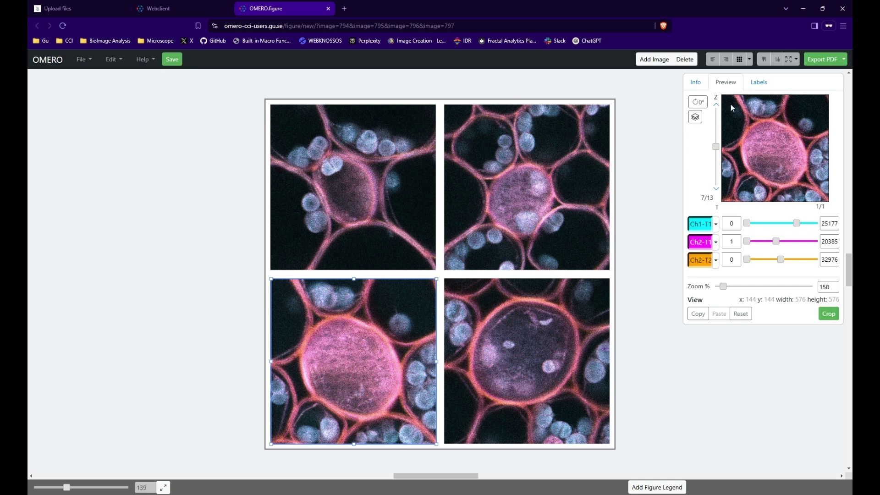
Show a 10 µm white scalebar with its length label on each of the four panels
{"action": "left_click", "coordinate": [357, 219]}
{"action": "left_click", "coordinate": [759, 82]}
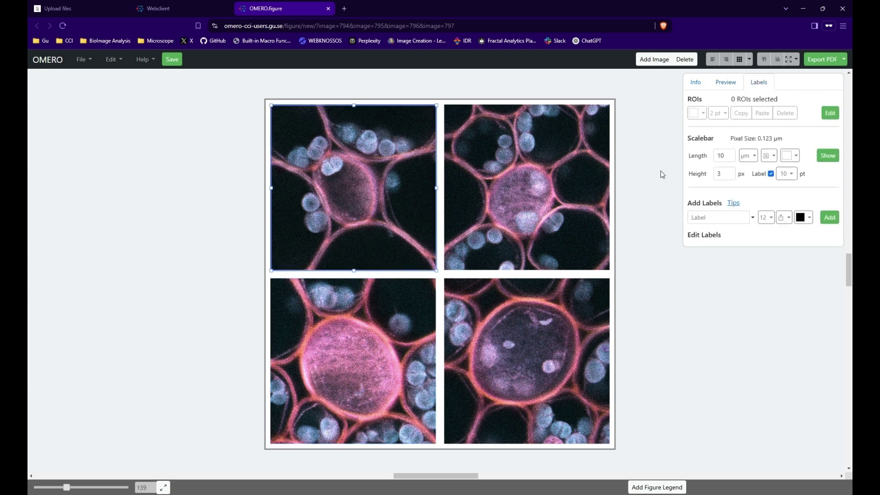
{"action": "left_click", "coordinate": [828, 156]}
{"action": "left_click", "coordinate": [560, 189]}
{"action": "left_click", "coordinate": [828, 155]}
{"action": "left_click", "coordinate": [592, 302]}
{"action": "left_click", "coordinate": [829, 158]}
{"action": "left_click", "coordinate": [400, 332]}
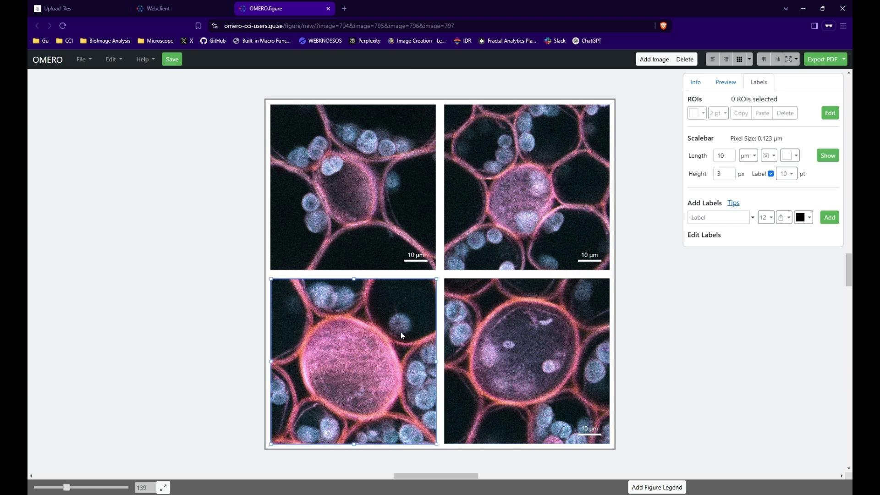
{"action": "left_click", "coordinate": [828, 158]}
Add a white 12 pt label "Condition 1" in the inside top-left corner of the upper-left panel
{"action": "left_click", "coordinate": [374, 198]}
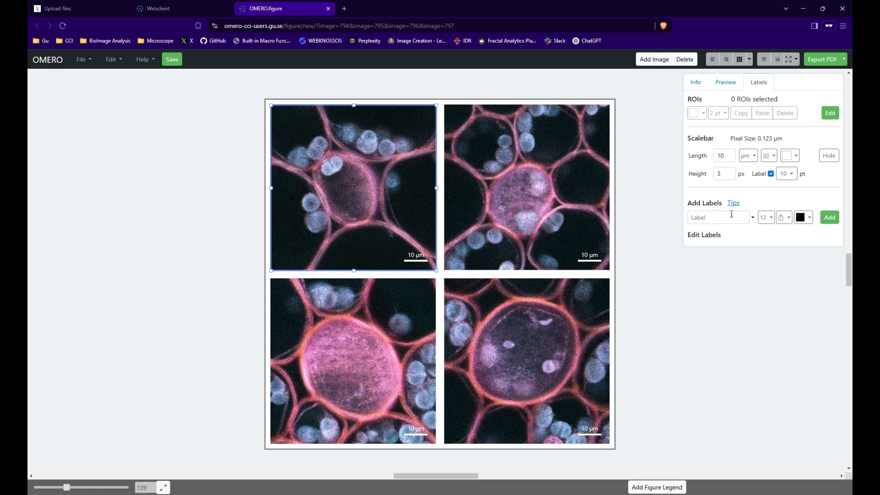
{"action": "left_click", "coordinate": [803, 219]}
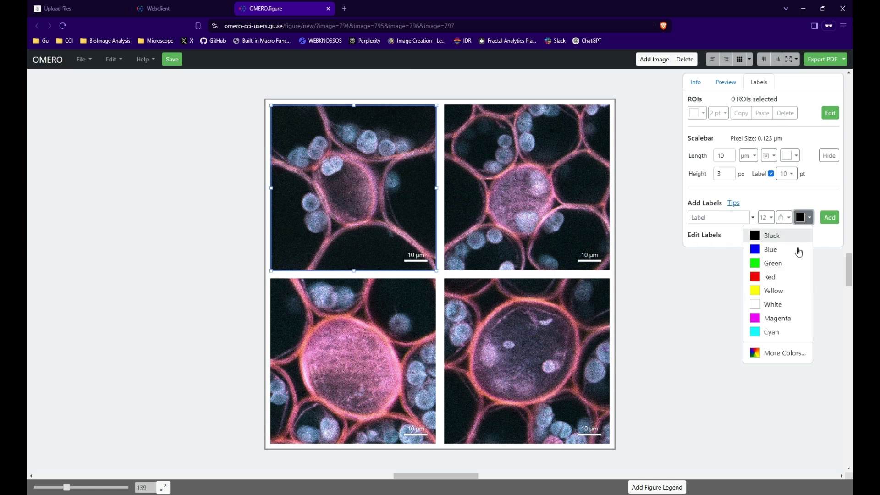
{"action": "left_click", "coordinate": [771, 304]}
{"action": "left_click", "coordinate": [785, 218]}
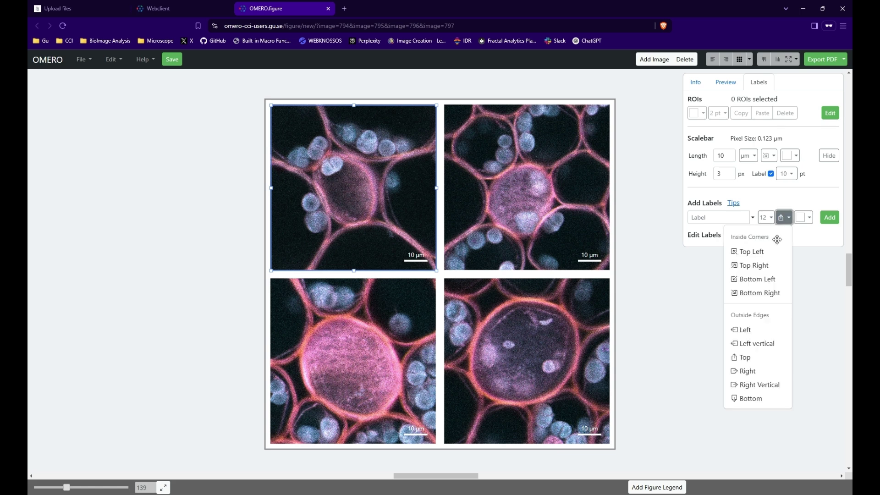
{"action": "left_click", "coordinate": [762, 267]}
{"action": "left_click", "coordinate": [786, 220]}
{"action": "left_click", "coordinate": [782, 218]}
{"action": "left_click", "coordinate": [710, 218]}
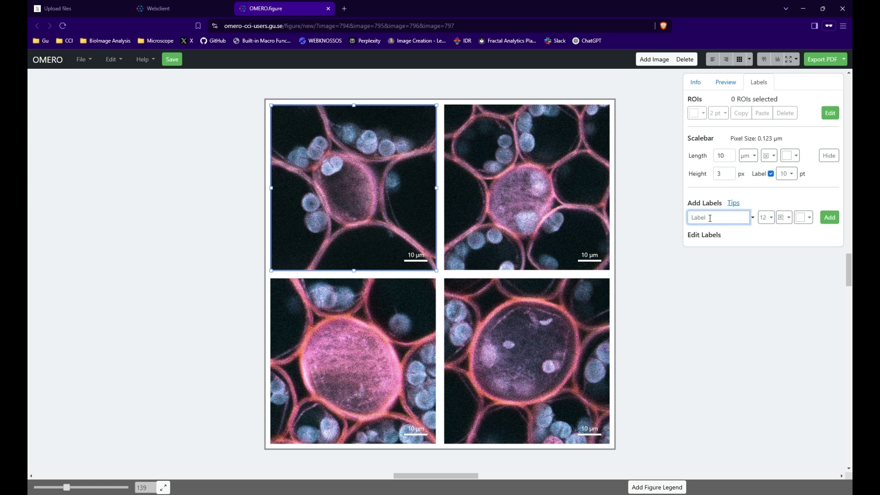
{"action": "type", "text": "Condition 1"}
{"action": "left_click", "coordinate": [830, 218]}
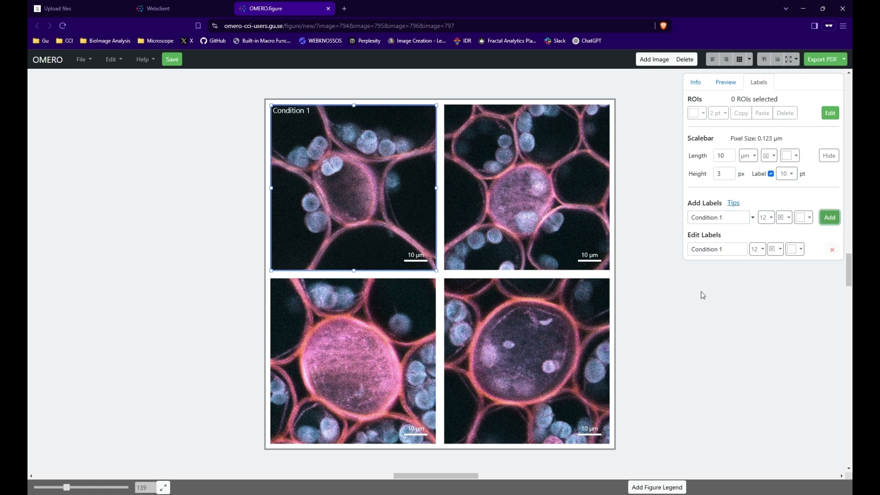
{"action": "left_click", "coordinate": [703, 295]}
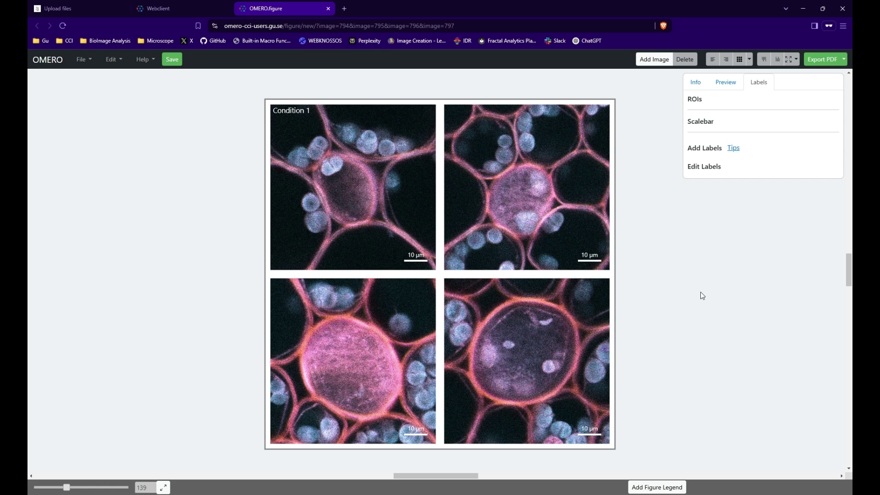
Add a white label to the lower-right panel that shows its zoom percentage, using the [zoom] tag
{"action": "left_click", "coordinate": [403, 214]}
{"action": "left_click", "coordinate": [500, 306]}
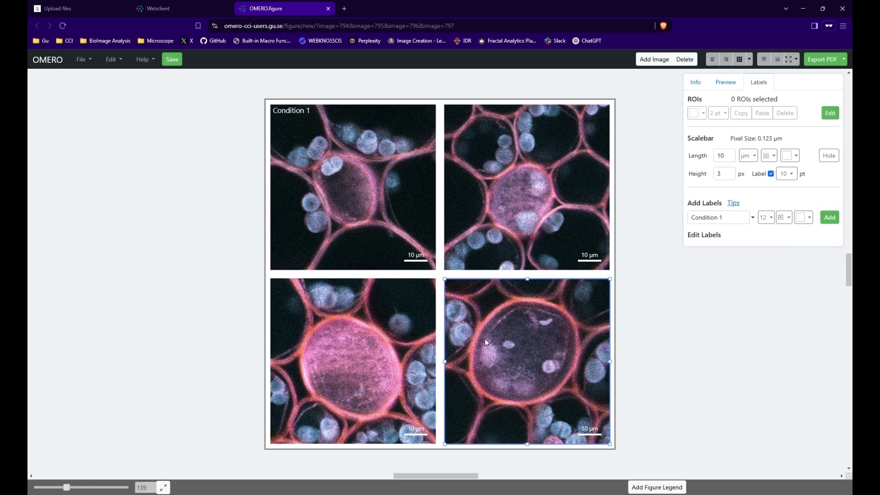
{"action": "left_click_drag", "start_coordinate": [723, 220], "coordinate": [656, 221]}
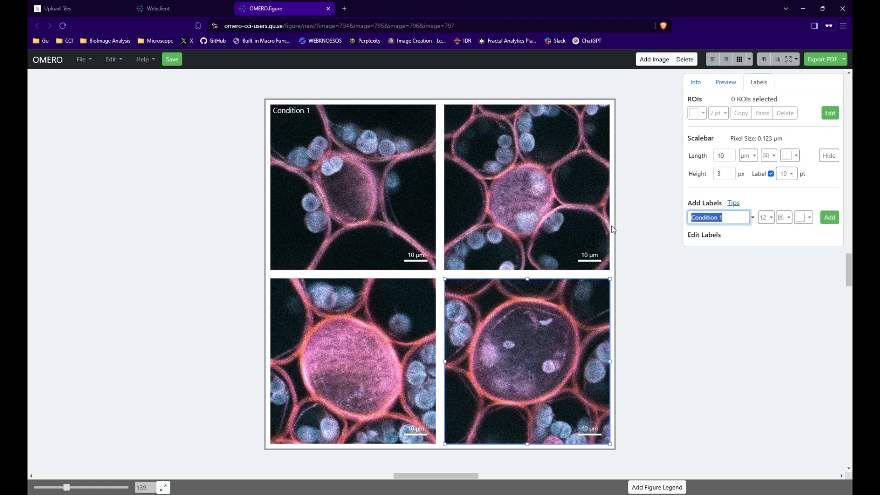
{"action": "key", "text": "BackSpace"}
{"action": "type", "text": "[zoom"}
{"action": "left_click", "coordinate": [830, 218]}
{"action": "left_click", "coordinate": [707, 358]}
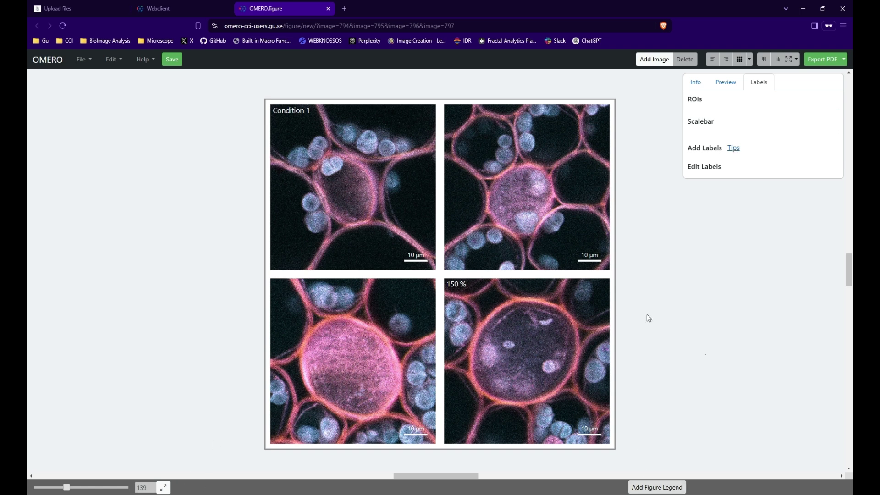
Add and save the figure legend "Image acquired on the LSM700 at the CCI."
{"action": "left_click", "coordinate": [668, 486]}
{"action": "left_click", "coordinate": [537, 416]}
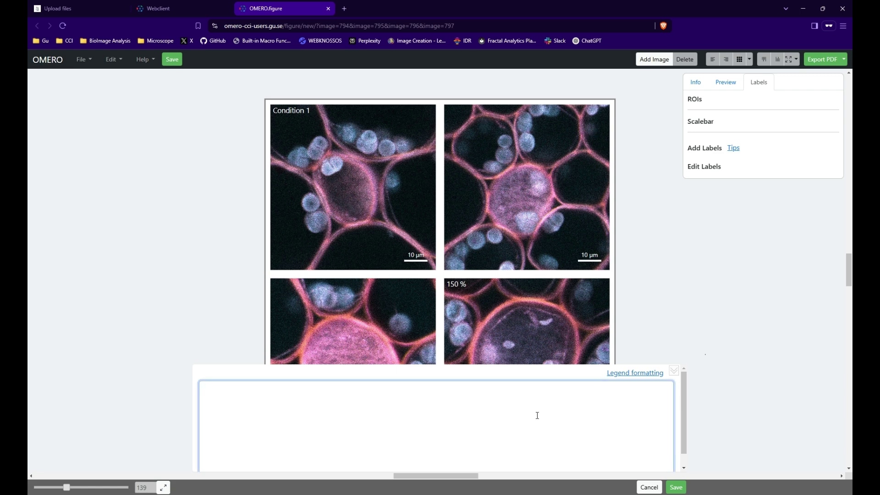
{"action": "type", "text": "Image acquired on the LSM700 at the CCI."}
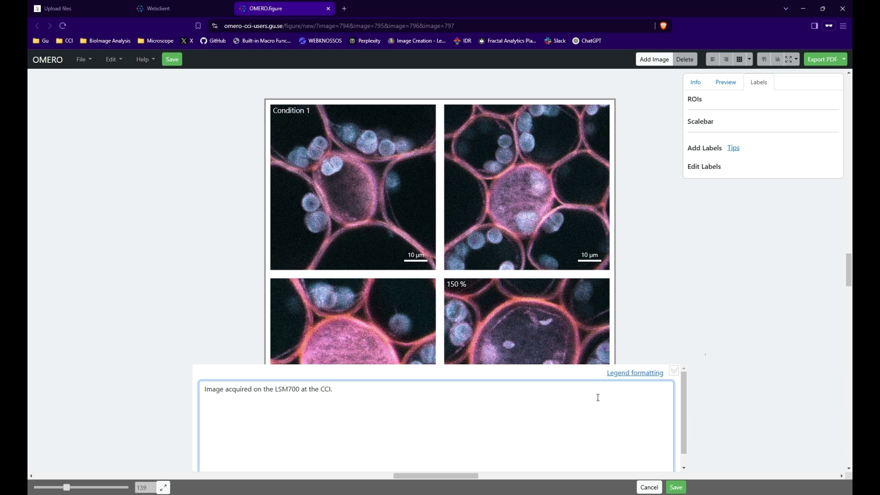
{"action": "type", "text": "I"}
{"action": "left_click", "coordinate": [673, 486]}
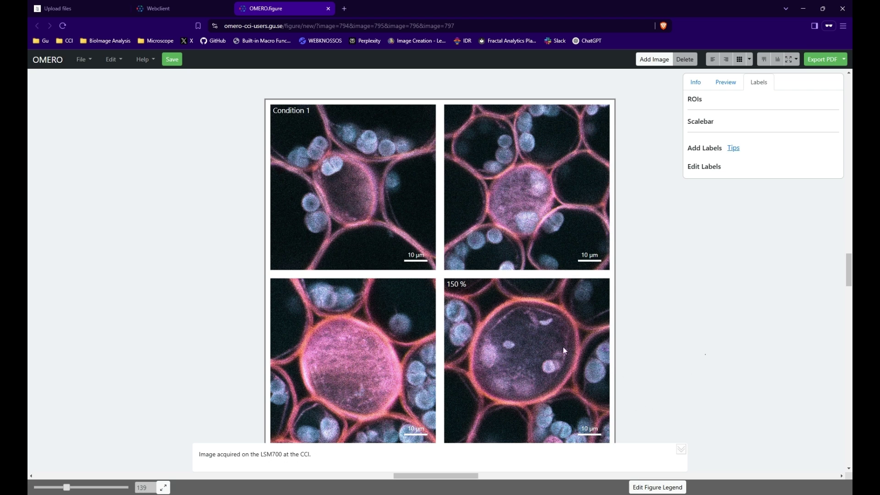
{"action": "scroll", "coordinate": [236, 376], "scroll_direction": "down", "scroll_amount": 2}
{"action": "scroll", "coordinate": [235, 376], "scroll_direction": "up", "scroll_amount": 2}
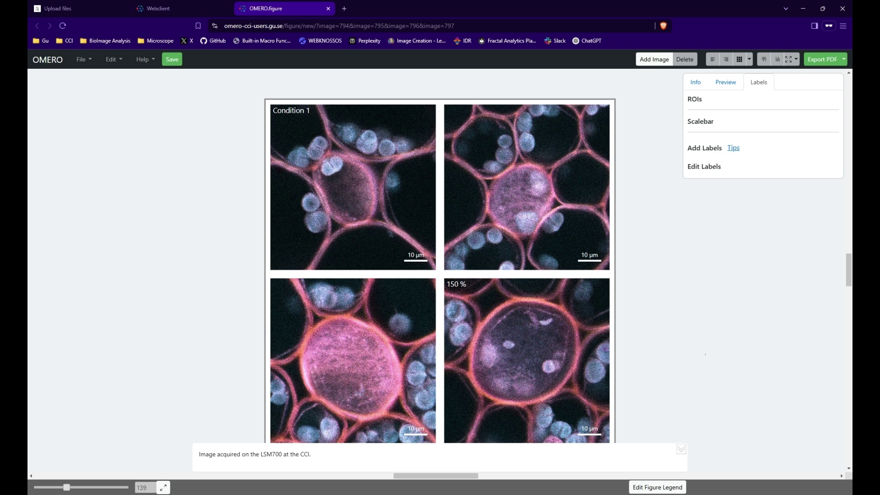
Export the figure as PDF and as TIFF (300 dpi), and download the TIFF export
{"action": "left_click", "coordinate": [827, 60]}
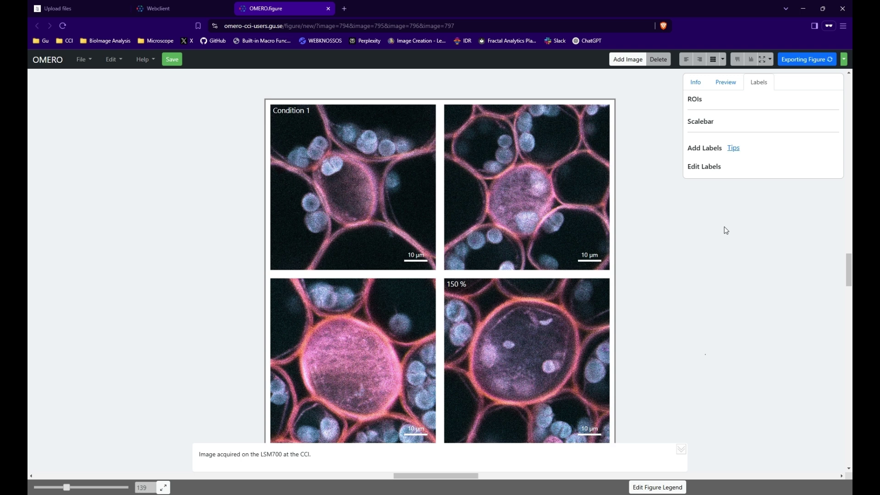
{"action": "left_click", "coordinate": [844, 61]}
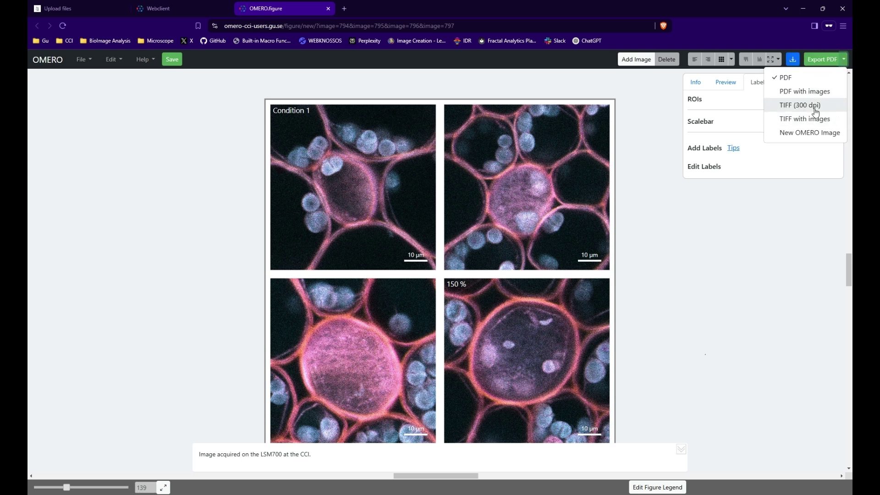
{"action": "left_click", "coordinate": [800, 106]}
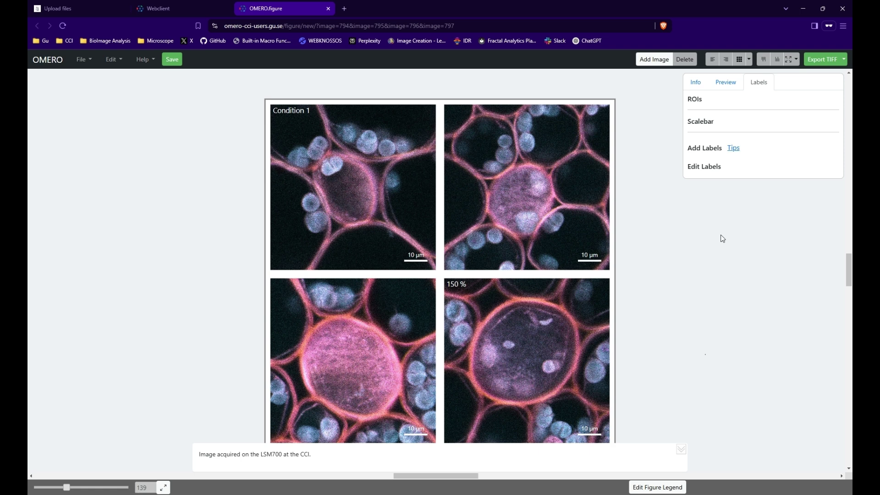
{"action": "left_click", "coordinate": [835, 59]}
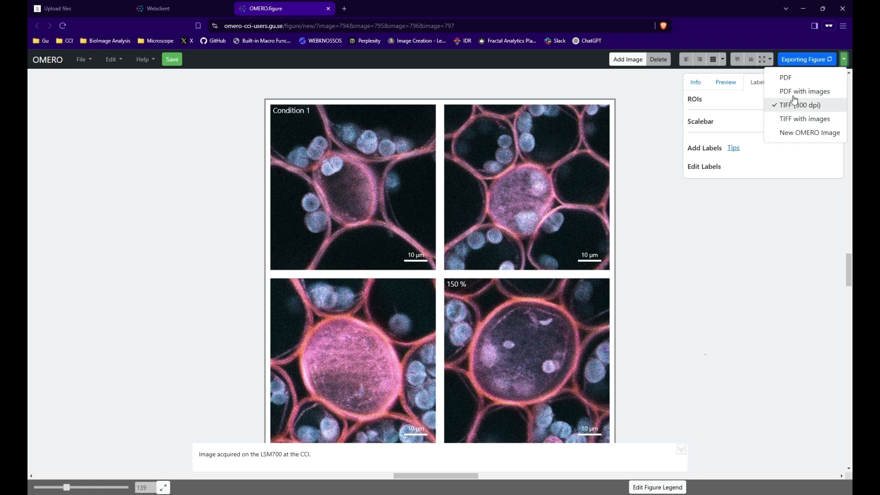
{"action": "left_click", "coordinate": [843, 63]}
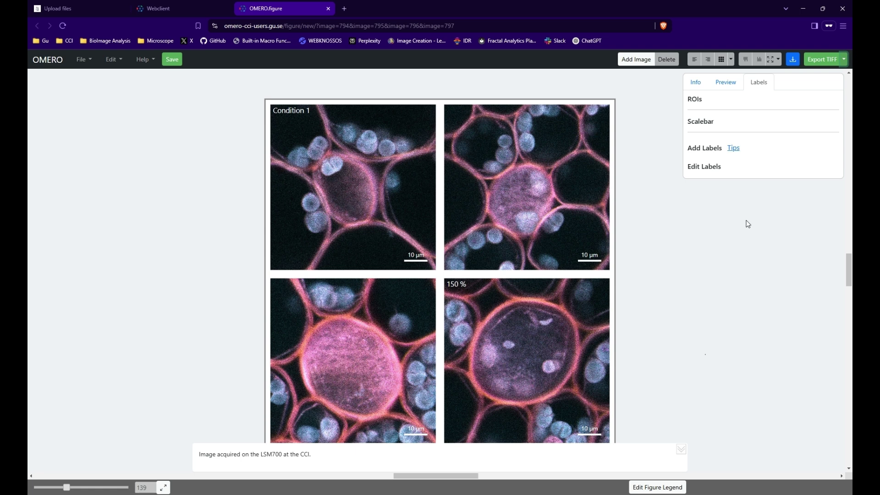
{"action": "left_click", "coordinate": [793, 59]}
Save the figure under the suggested name Figure_2025-03-17_18-36-18
{"action": "left_click", "coordinate": [172, 59]}
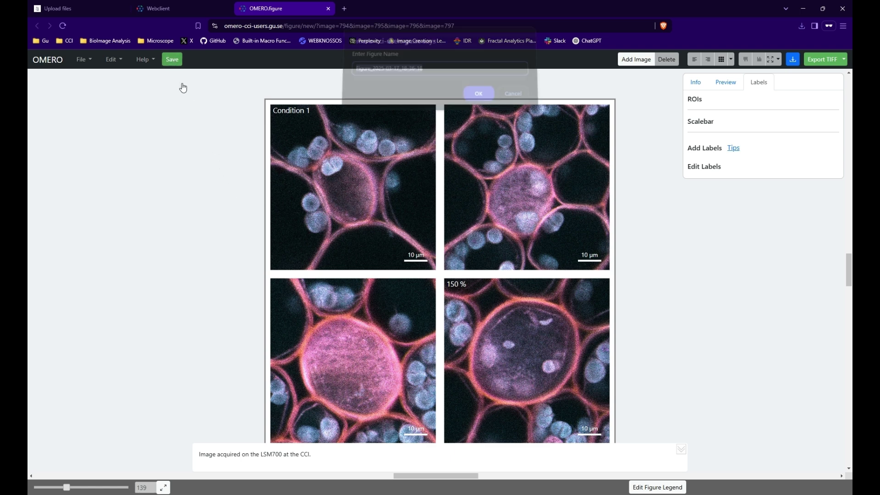
{"action": "left_click", "coordinate": [468, 98]}
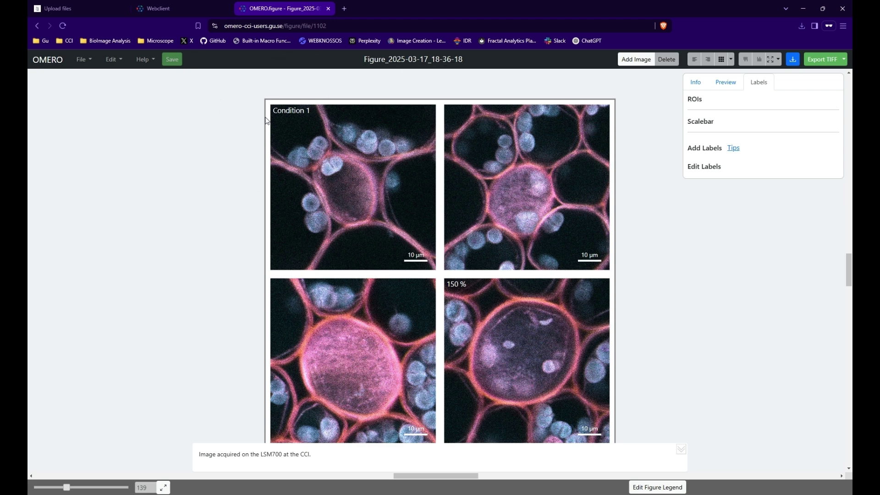
In the OMERO webclient, examine the attachments of Image 11.czi [Scene #3], then those of Scenes #4, #5 and #6
{"action": "left_click", "coordinate": [183, 8]}
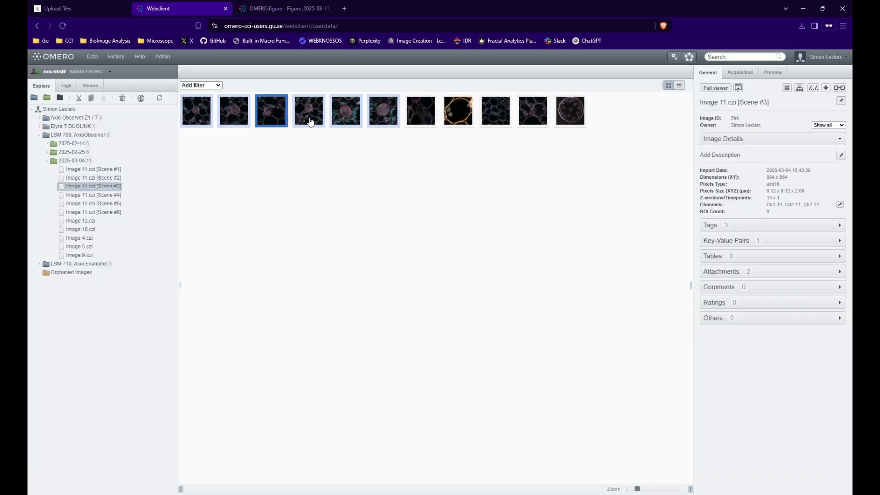
{"action": "left_click", "coordinate": [794, 274]}
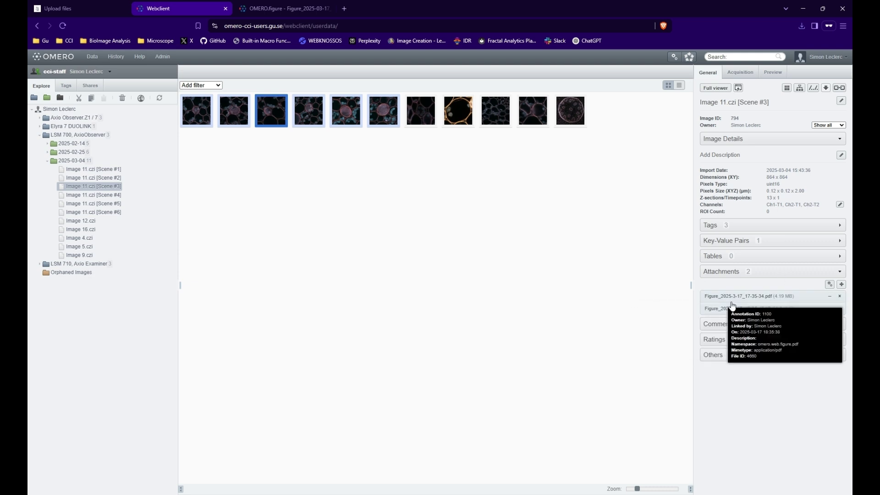
{"action": "mouse_move", "coordinate": [746, 317]}
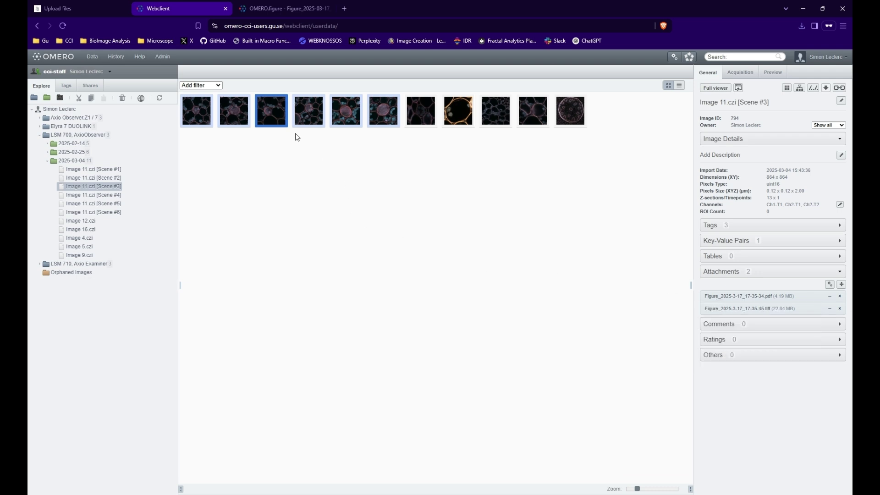
{"action": "left_click", "coordinate": [307, 116]}
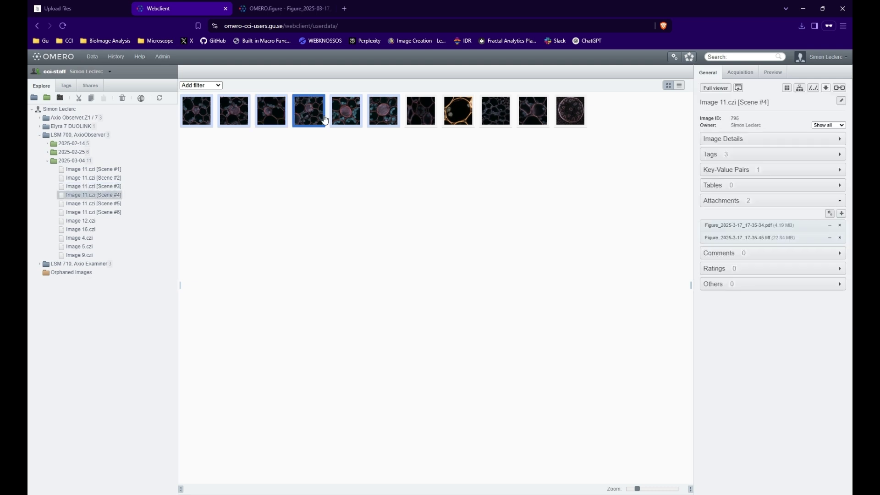
{"action": "left_click", "coordinate": [352, 121]}
{"action": "left_click", "coordinate": [383, 124]}
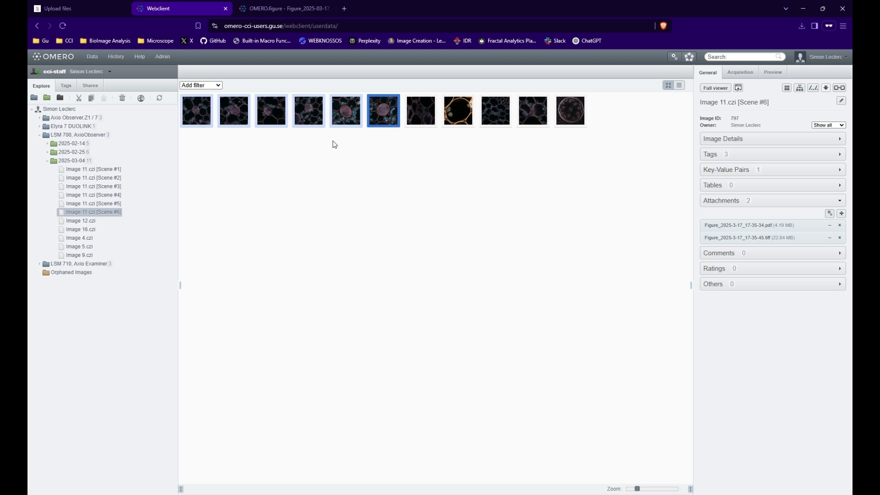
{"action": "left_click", "coordinate": [281, 13]}
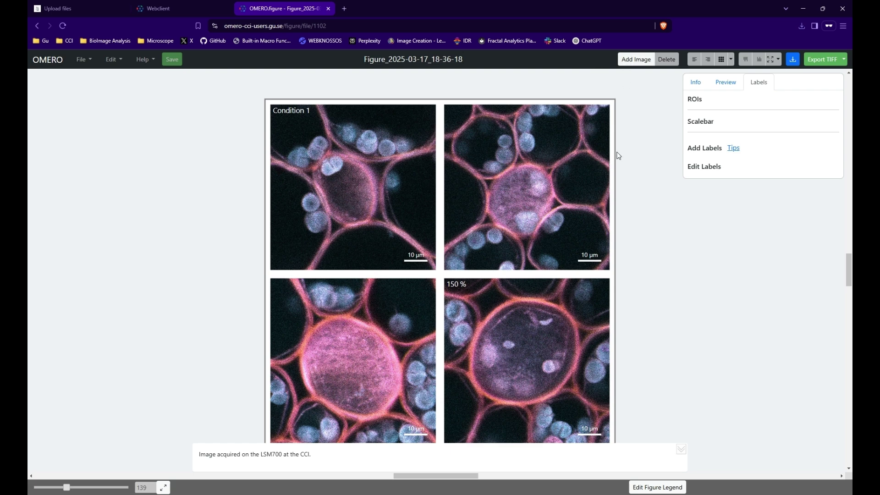
{"action": "left_click", "coordinate": [636, 60]}
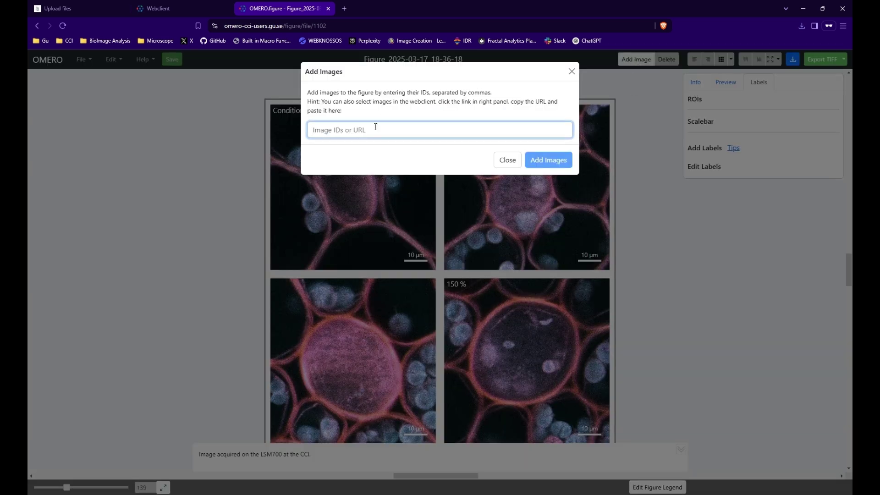
{"action": "left_click", "coordinate": [572, 72]}
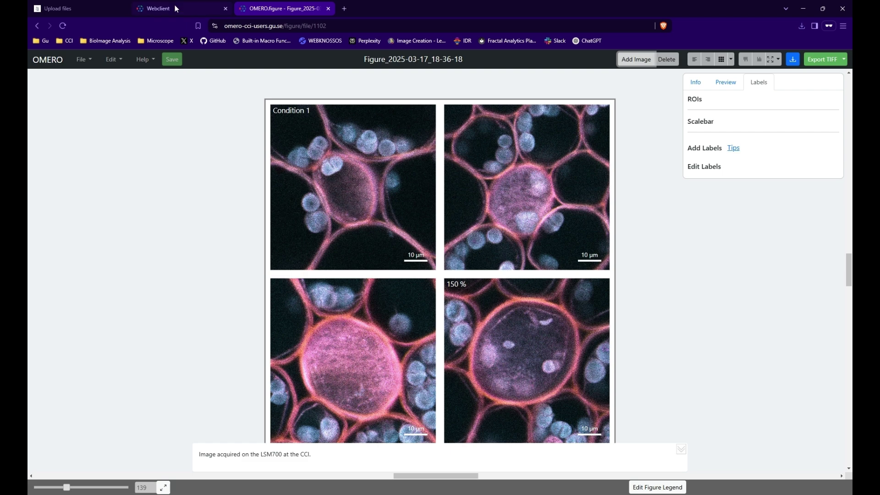
Look up the image ID of Image 11.czi [Scene #1] in the webclient and add image 792 to the figure in OMERO.figure
{"action": "left_click", "coordinate": [182, 10]}
{"action": "left_click", "coordinate": [197, 111]}
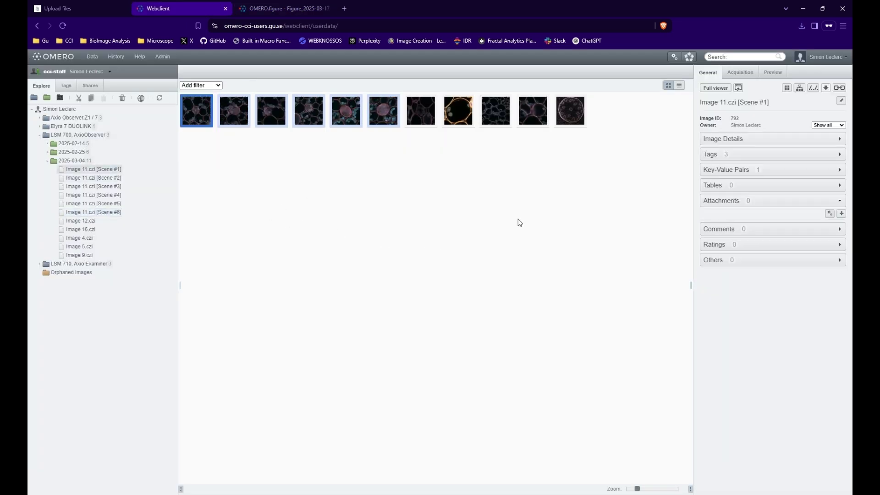
{"action": "left_click_drag", "start_coordinate": [762, 126], "coordinate": [714, 118]}
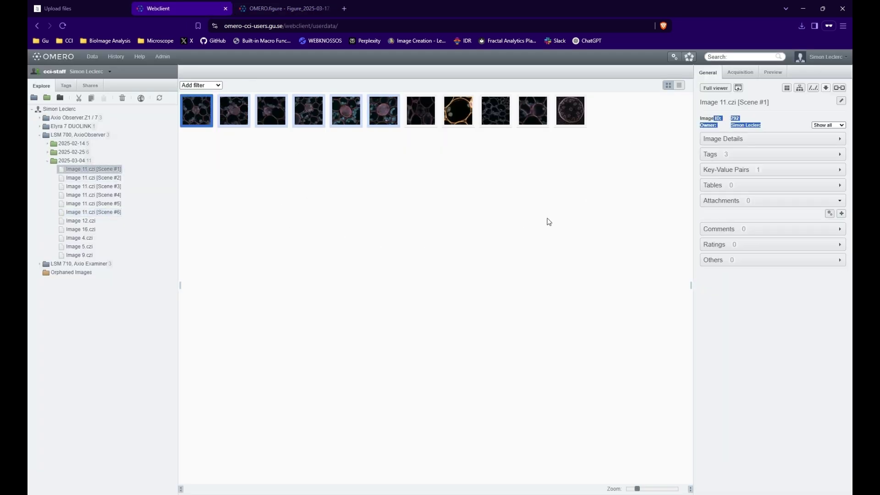
{"action": "left_click", "coordinate": [274, 9]}
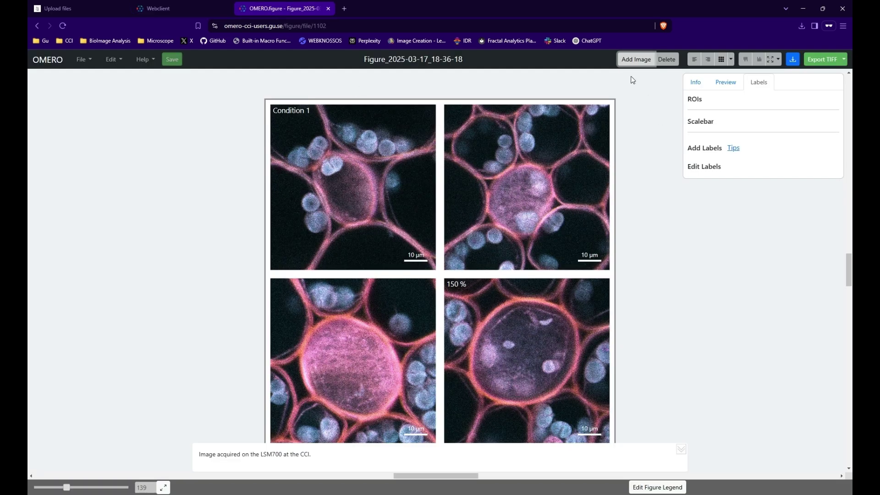
{"action": "left_click", "coordinate": [628, 59]}
{"action": "left_click_drag", "start_coordinate": [257, 270], "coordinate": [291, 264]}
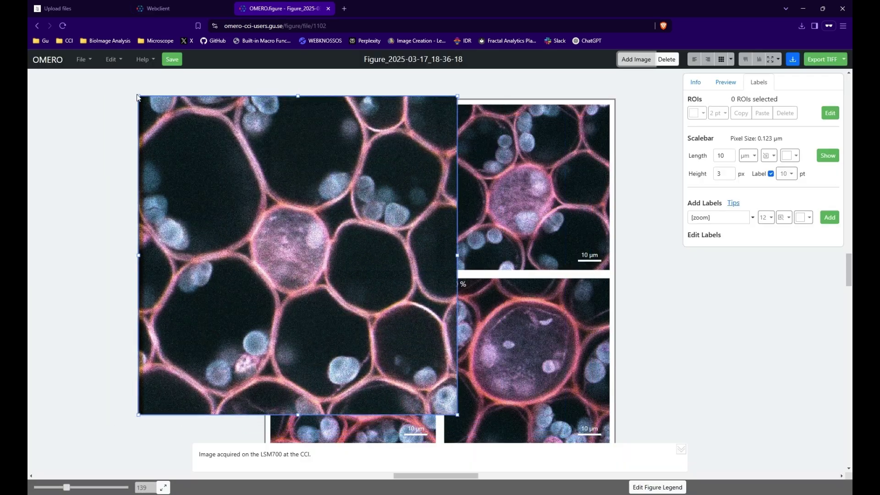